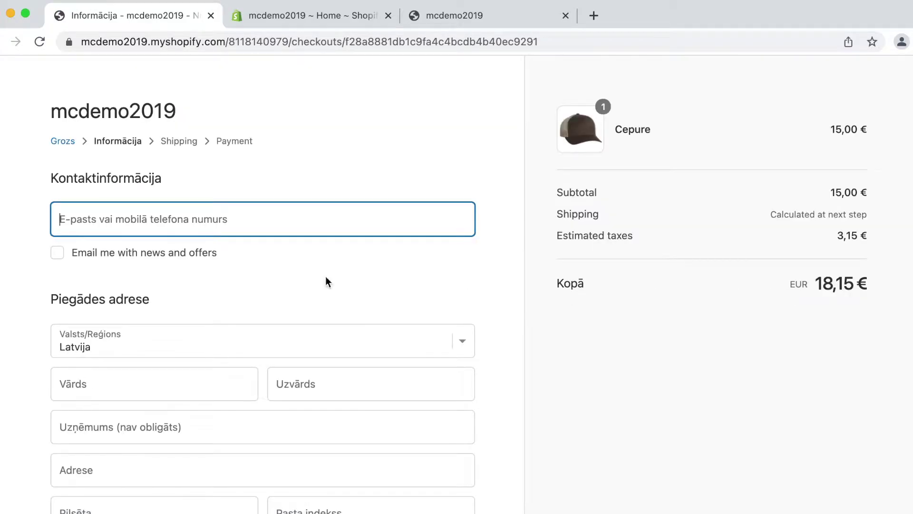
Autofill the saved customer contact and shipping details, then continue to shipping selection
left_click(249, 227)
left_click(173, 267)
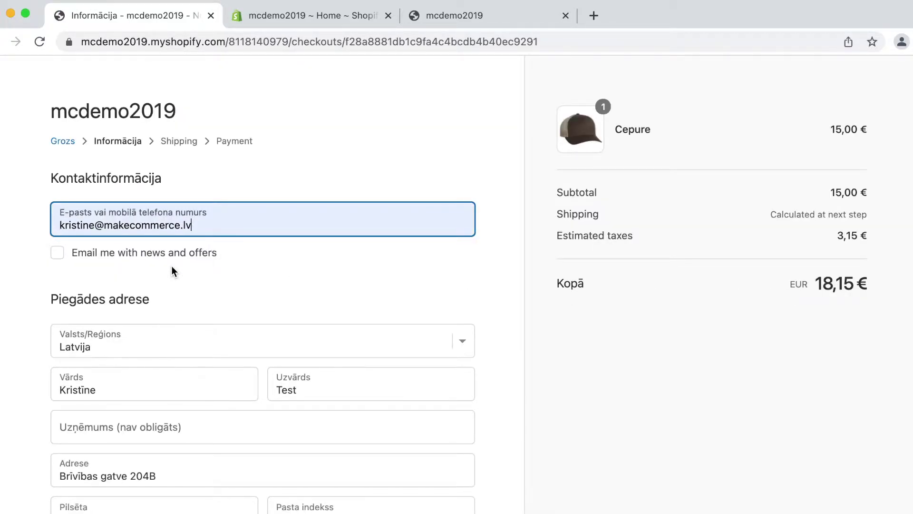
scroll(275, 263, "down", 5)
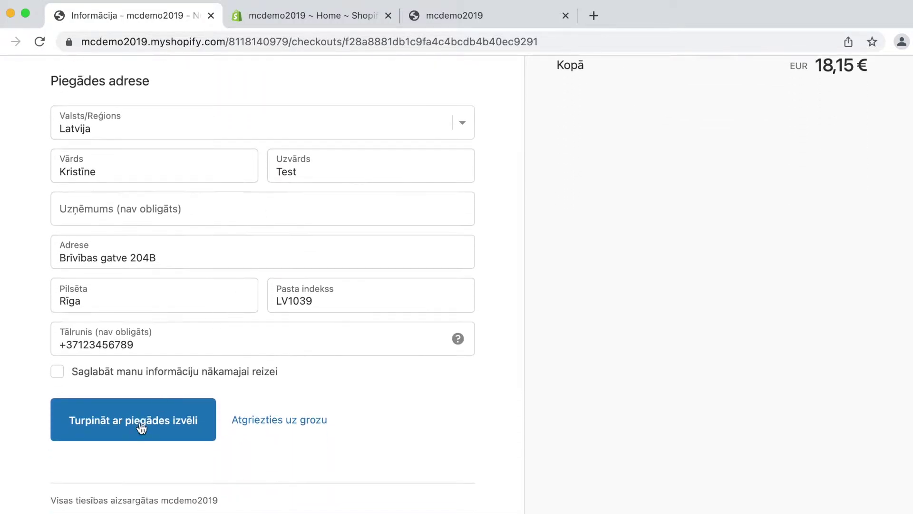
left_click(70, 404)
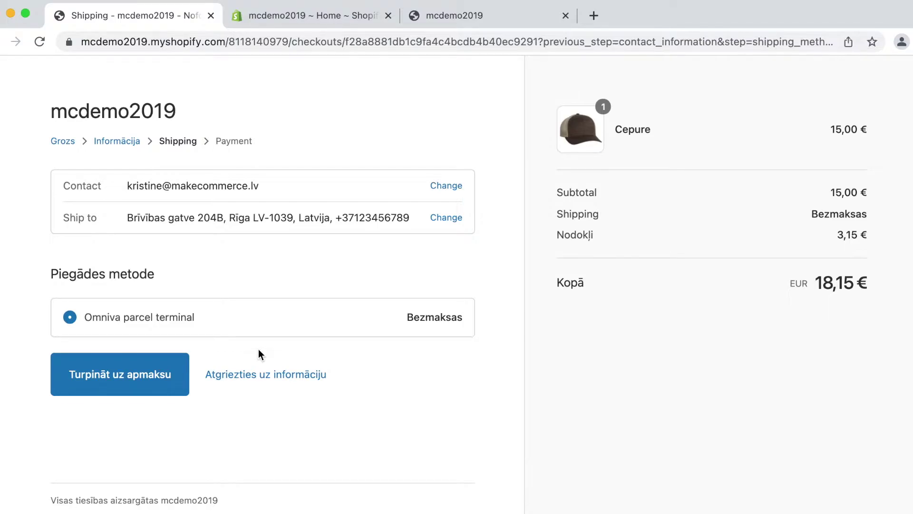
Keep free Omniva parcel terminal delivery and complete the order to reach MakeCommerce payment
left_click(161, 378)
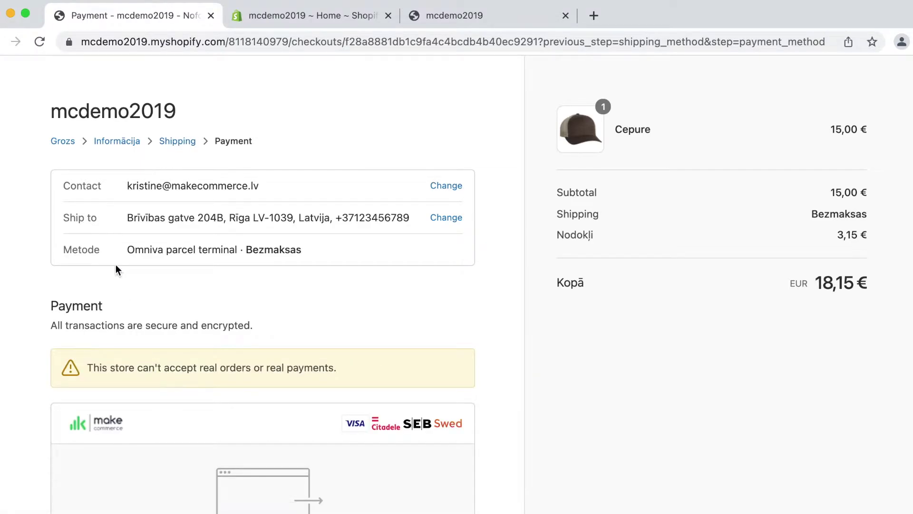
scroll(116, 265, "down", 3)
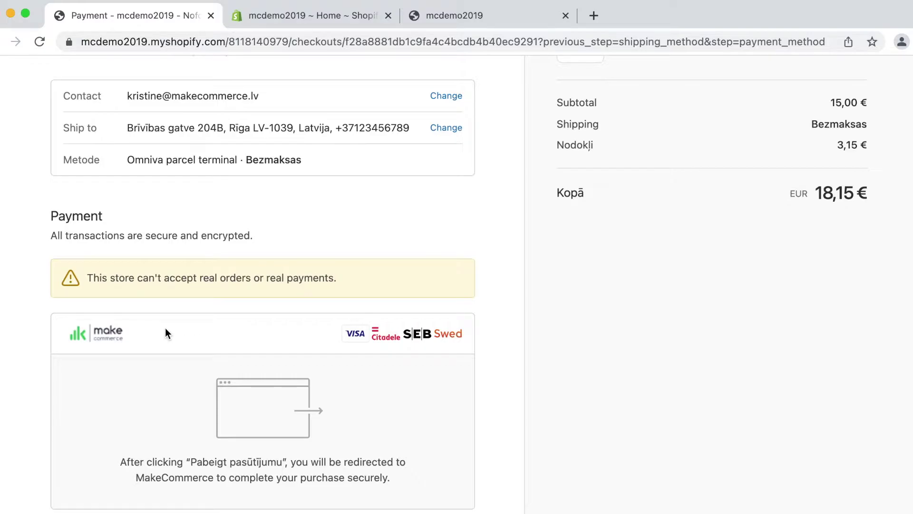
scroll(166, 330, "down", 10)
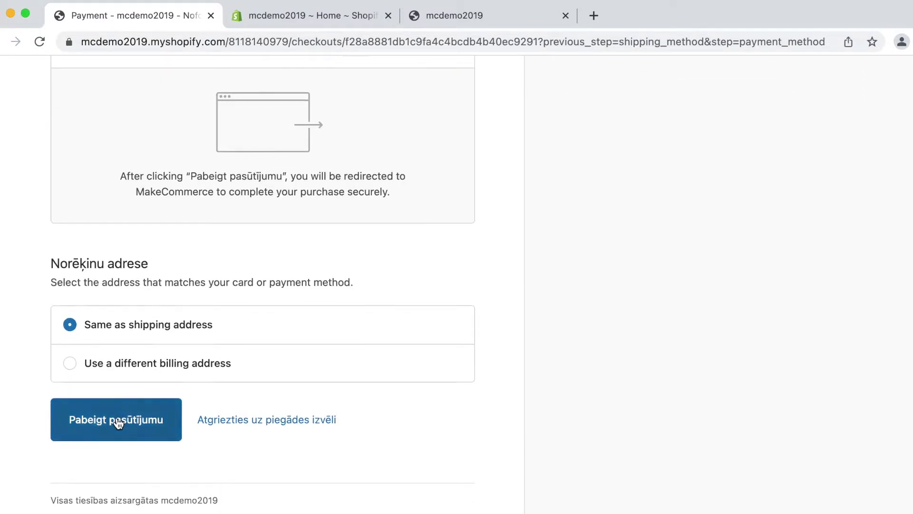
left_click(118, 422)
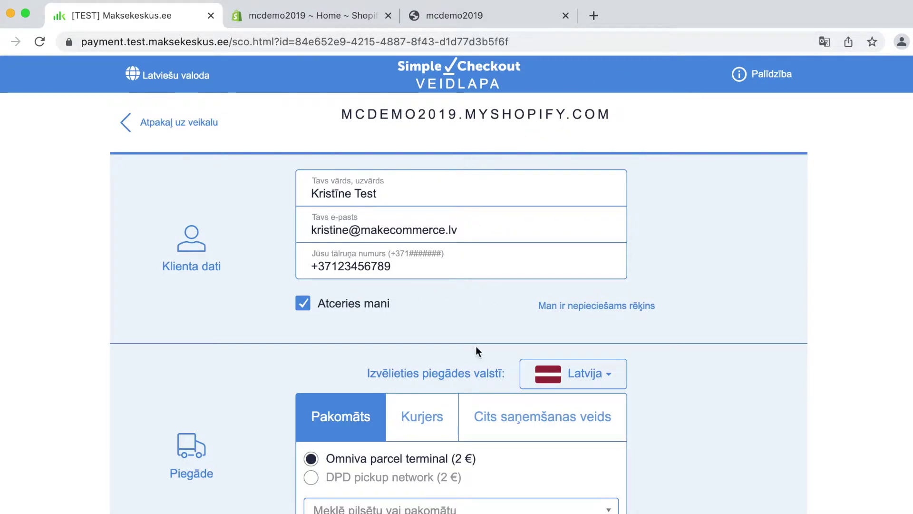
Choose Omniva parcel terminal delivery to the Rīgas Bērnu pasaules RIMI pakomāts pickup point
scroll(477, 348, "down", 5)
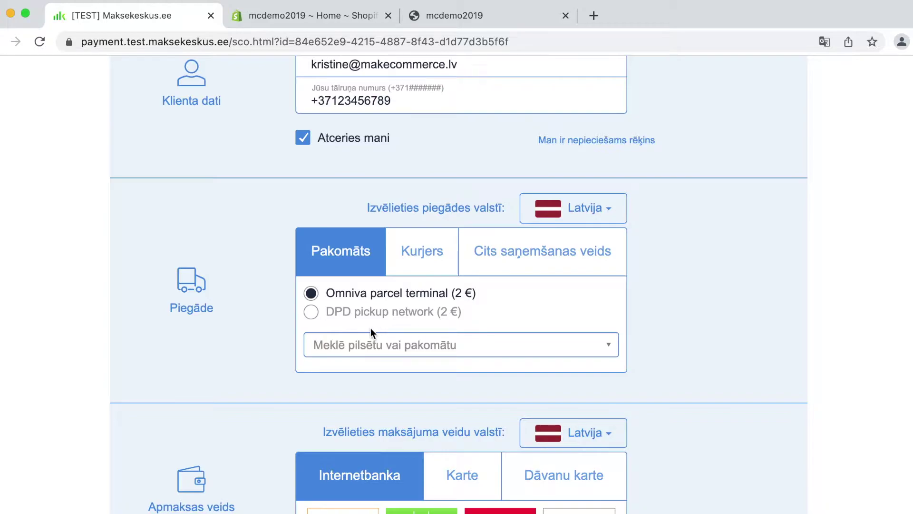
left_click(311, 315)
left_click(418, 252)
left_click(346, 261)
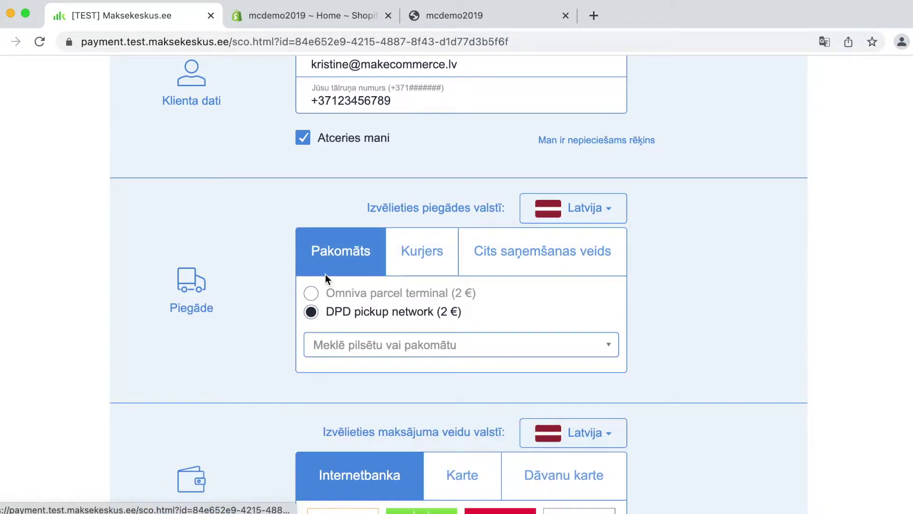
left_click(314, 296)
left_click(444, 344)
scroll(451, 456, "down", 2)
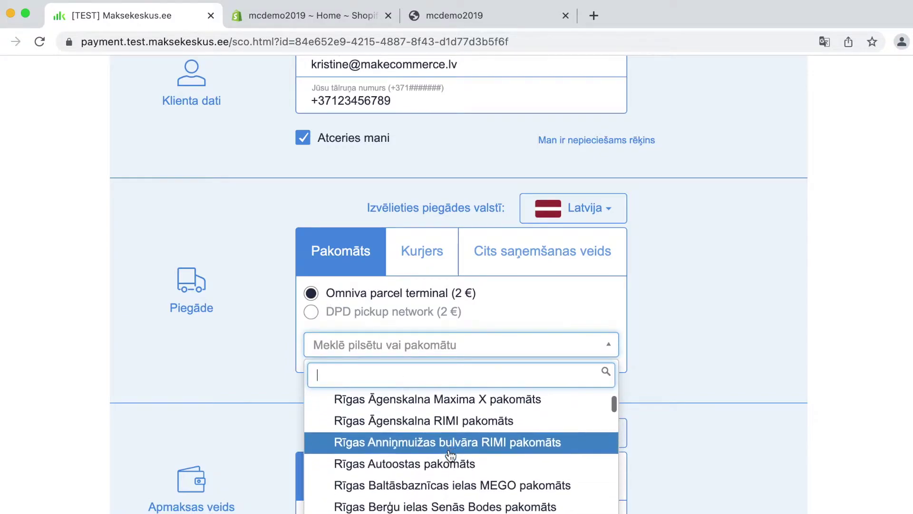
scroll(451, 455, "down", 3)
left_click(425, 434)
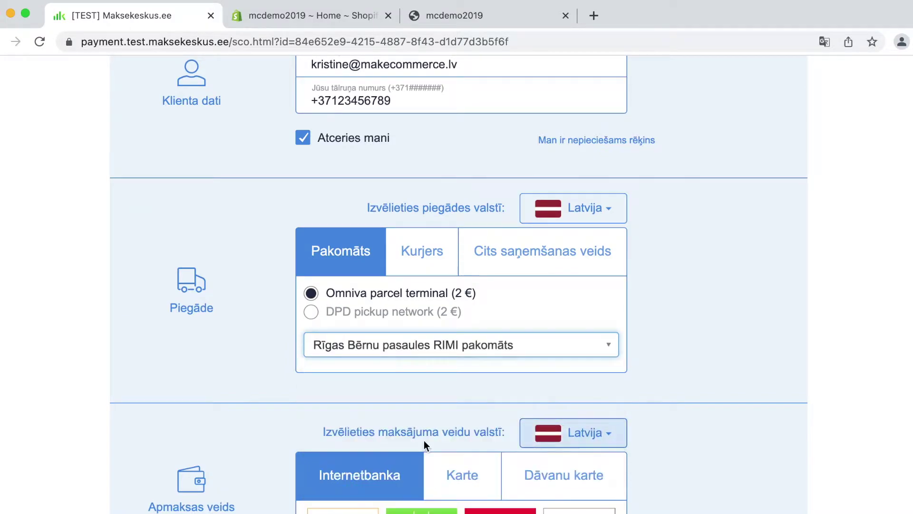
Pay 20.15 € by Swedbank internet banking after accepting the terms and privacy policy
scroll(615, 316, "down", 3)
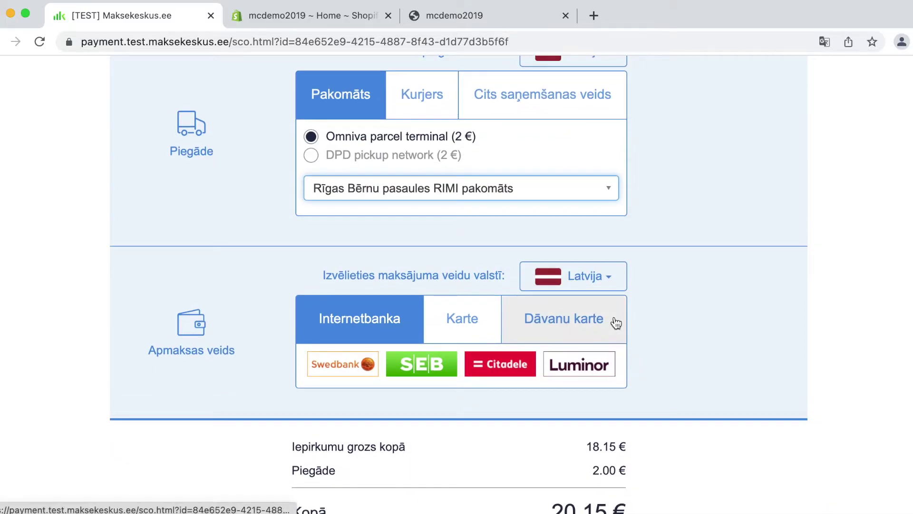
scroll(616, 322, "down", 1)
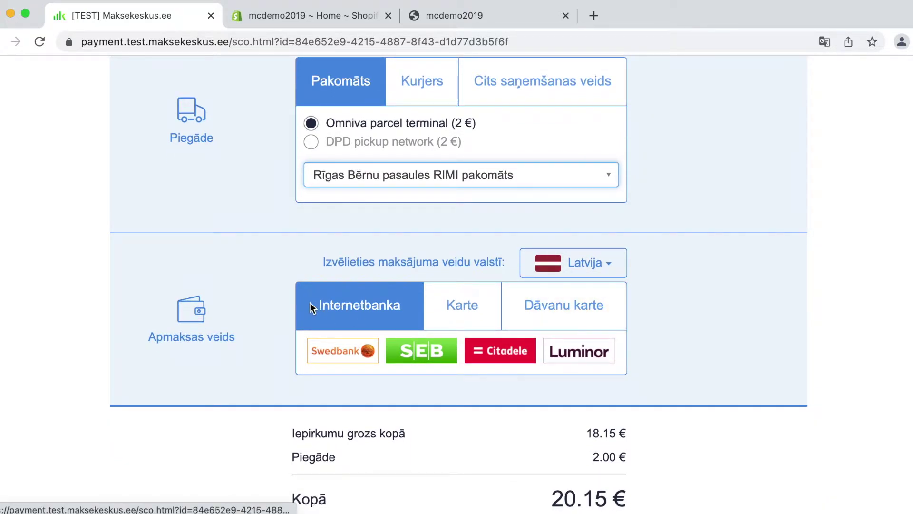
left_click(461, 299)
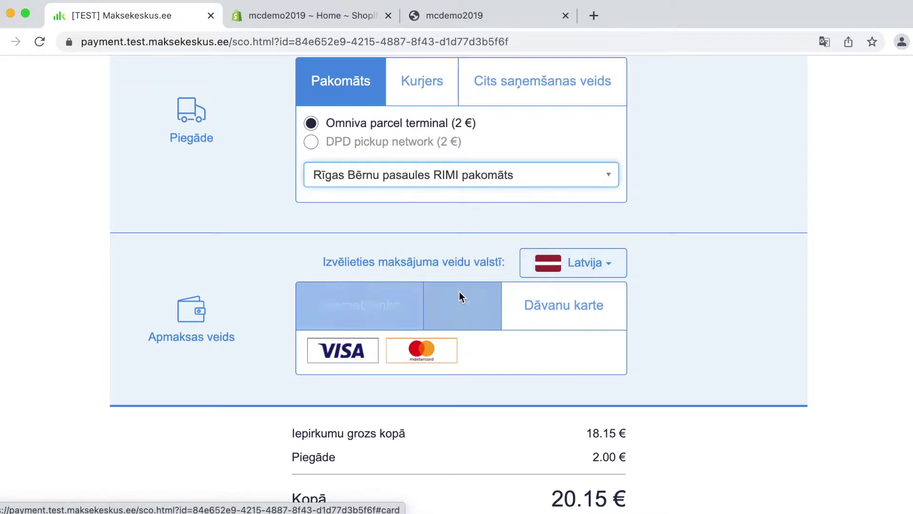
left_click(368, 305)
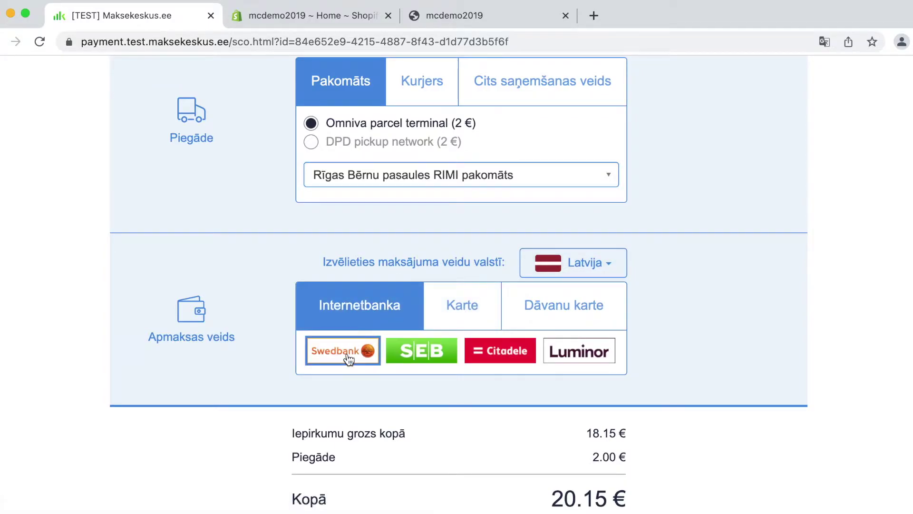
scroll(349, 359, "down", 3)
left_click(299, 410)
left_click(299, 429)
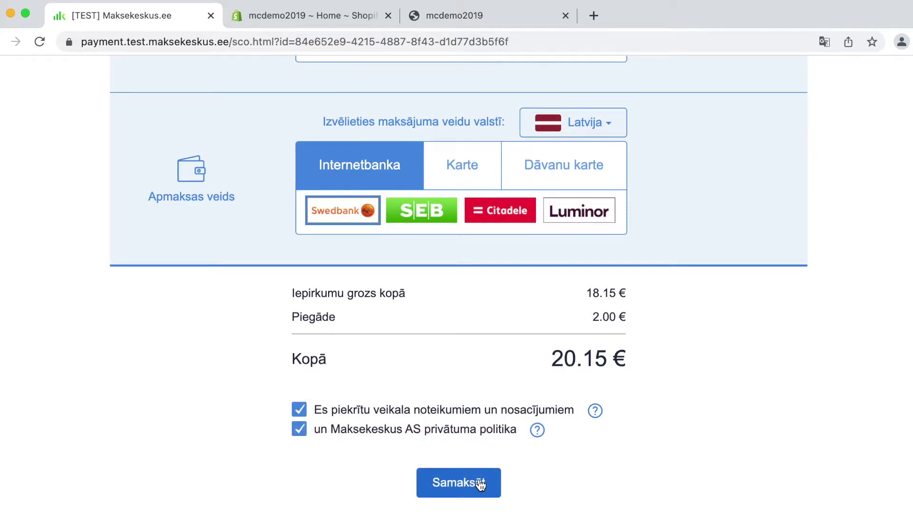
left_click(480, 483)
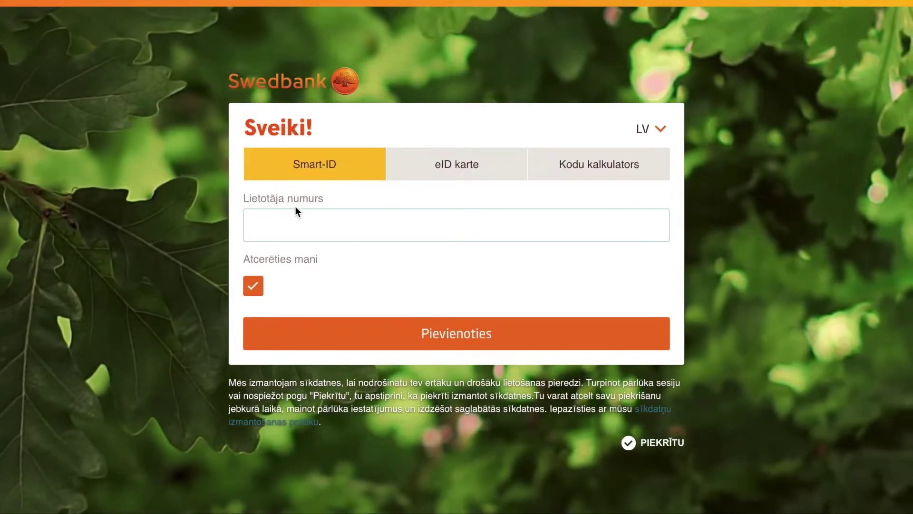
Log in to Swedbank with the test user number to approve the payment
left_click(295, 209)
type("403")
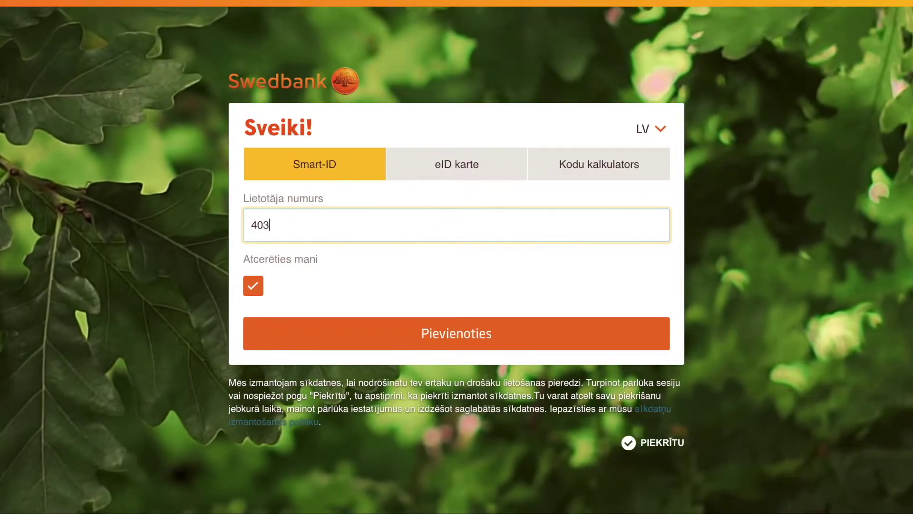
type("408")
left_click(355, 334)
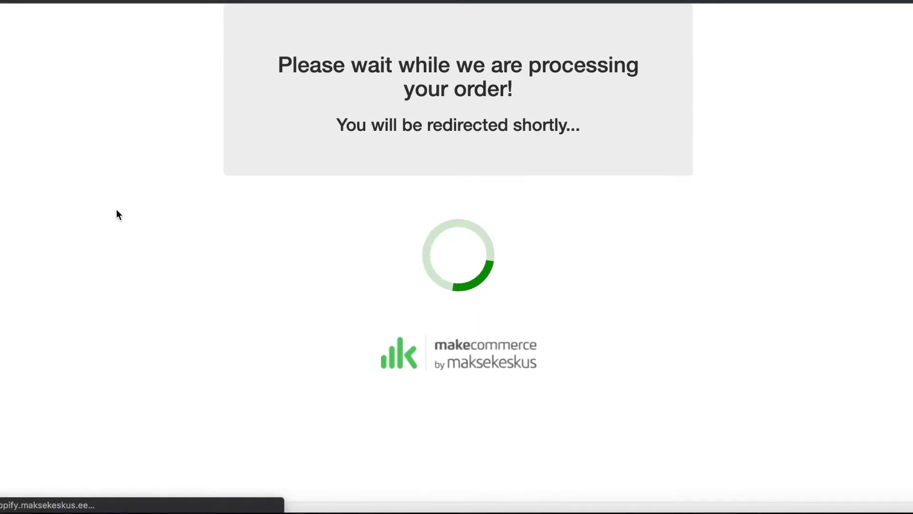
Scroll through the thank-you page to review the order #1133 confirmation
scroll(619, 407, "down", 3)
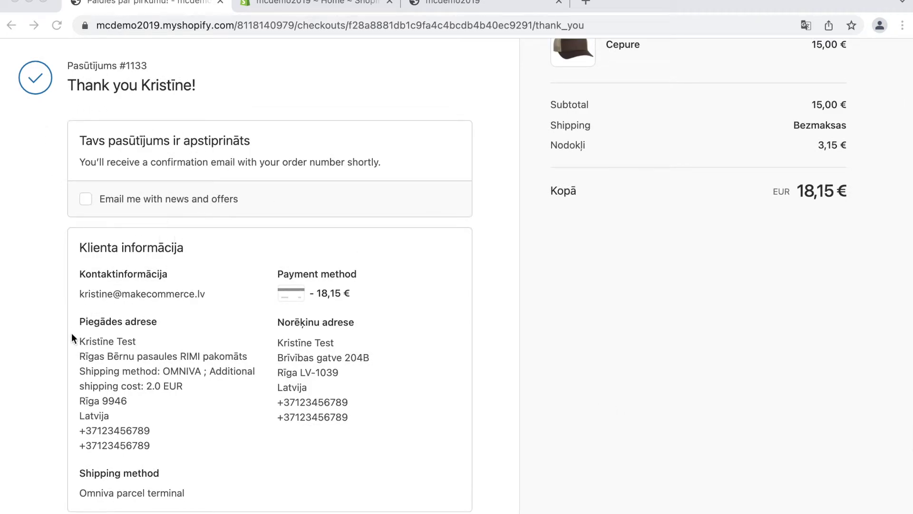
scroll(211, 349, "down", 3)
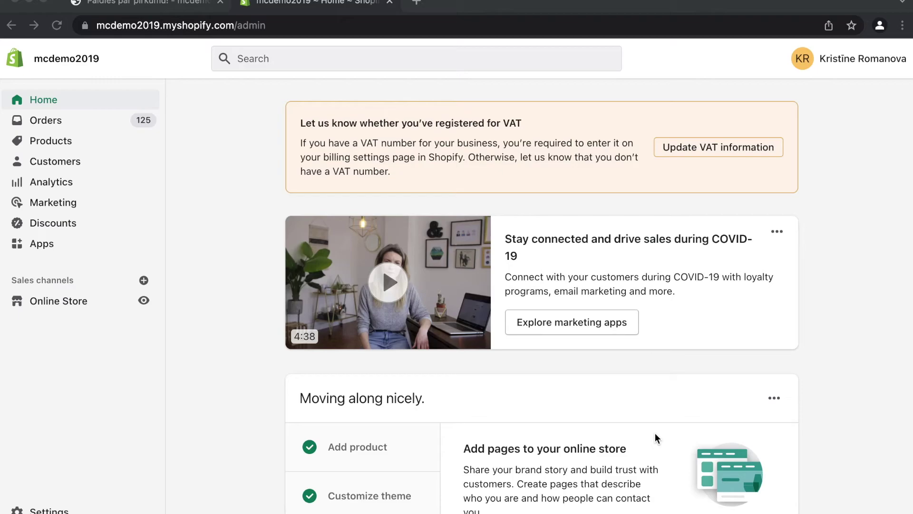
Return to the Shopify admin and open the Orders list showing #1133 paid
left_click(176, 3)
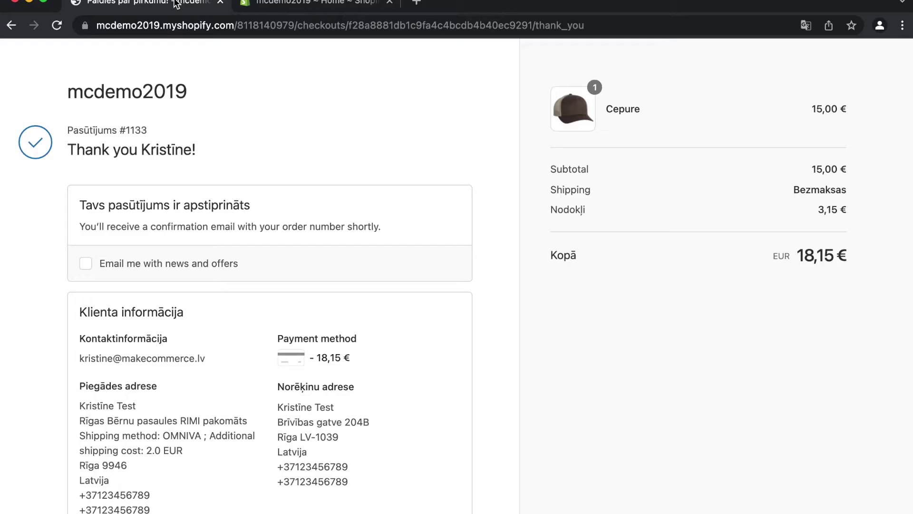
left_click(343, 2)
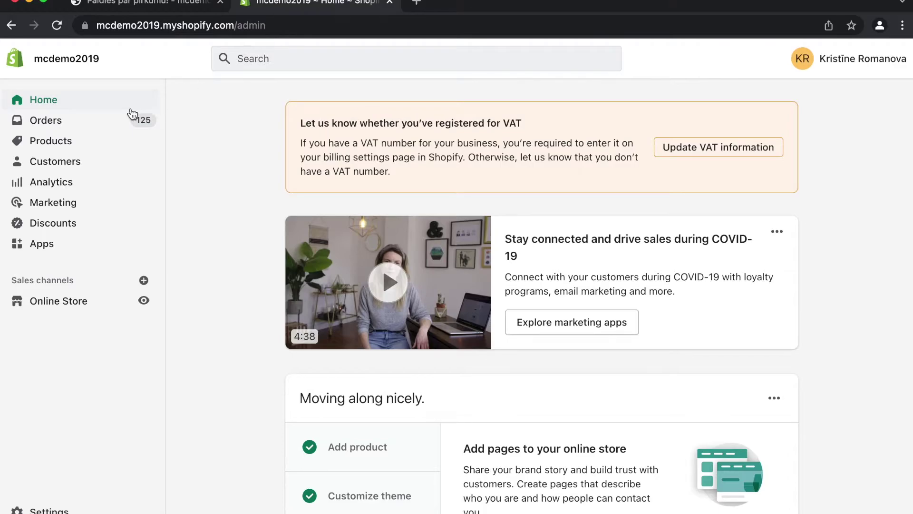
left_click(46, 123)
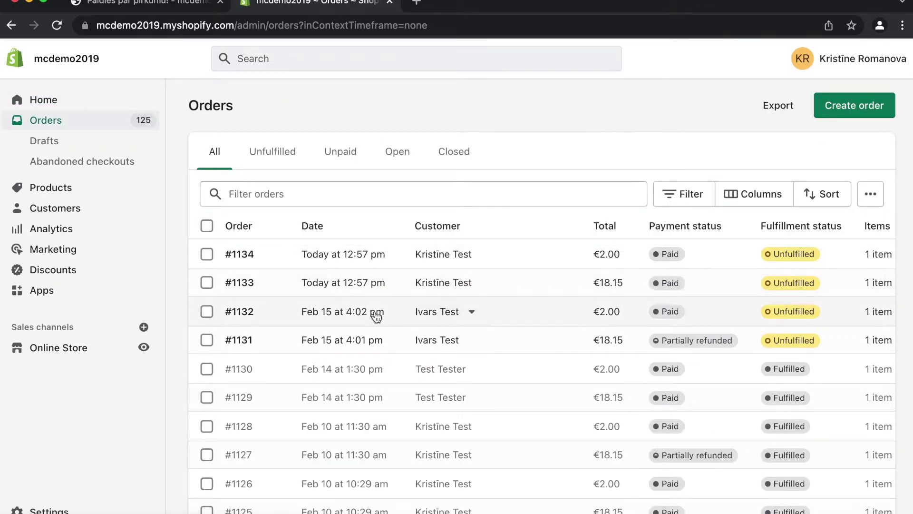
Open order #1133 and review its €15.00 Hat line, customer addresses and MakeCommerce payment timeline
left_click(330, 285)
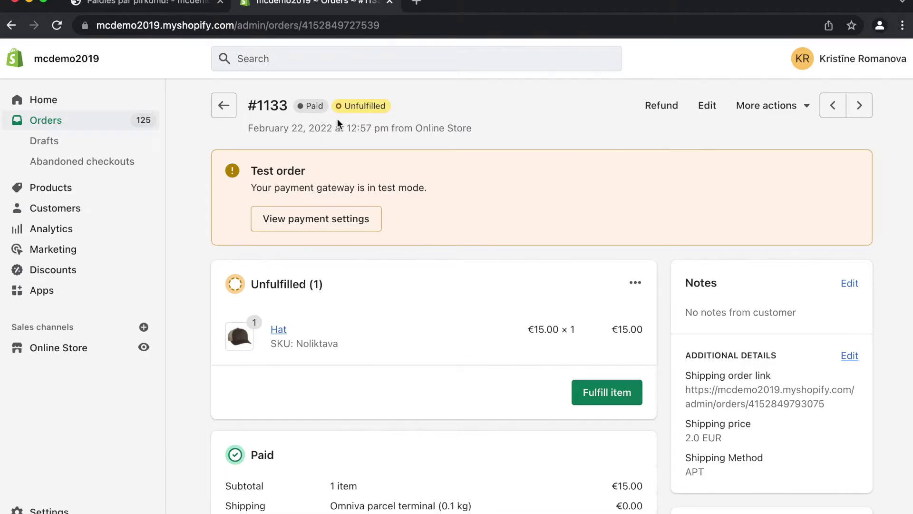
scroll(854, 268, "down", 4)
scroll(730, 452, "down", 4)
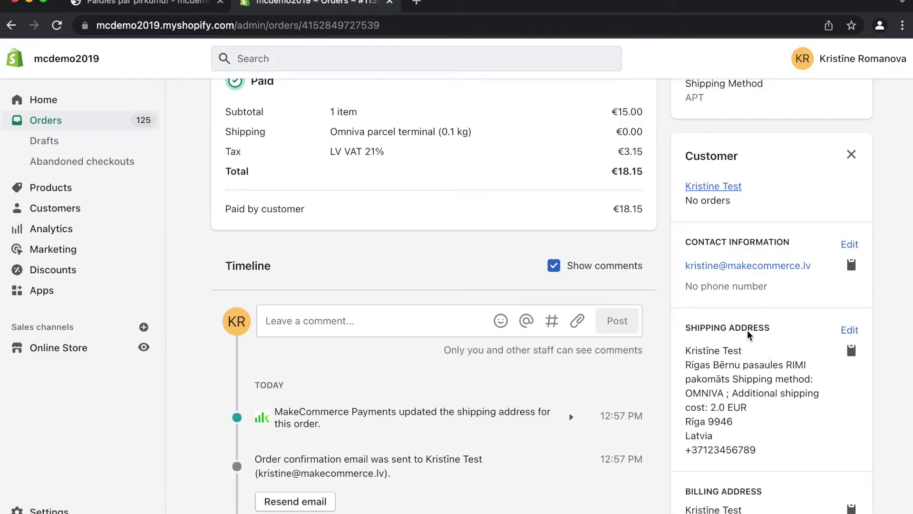
scroll(490, 193, "down", 4)
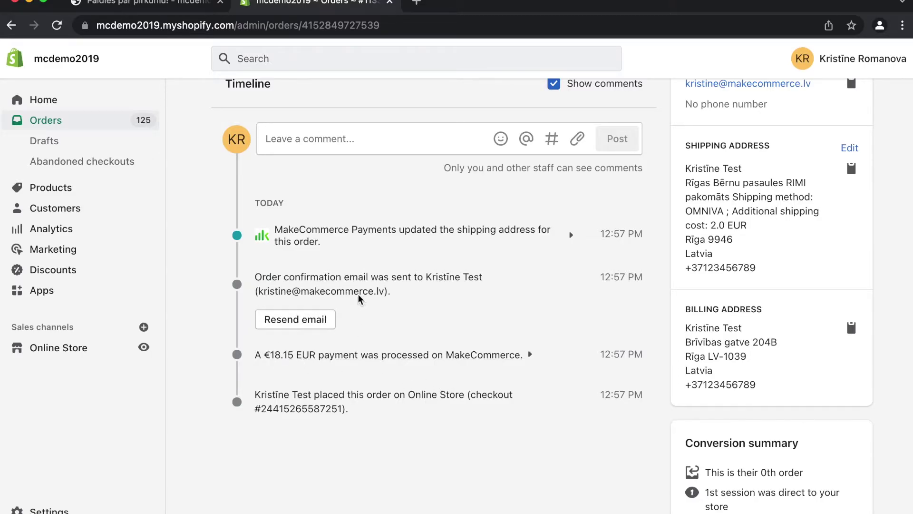
scroll(359, 298, "up", 6)
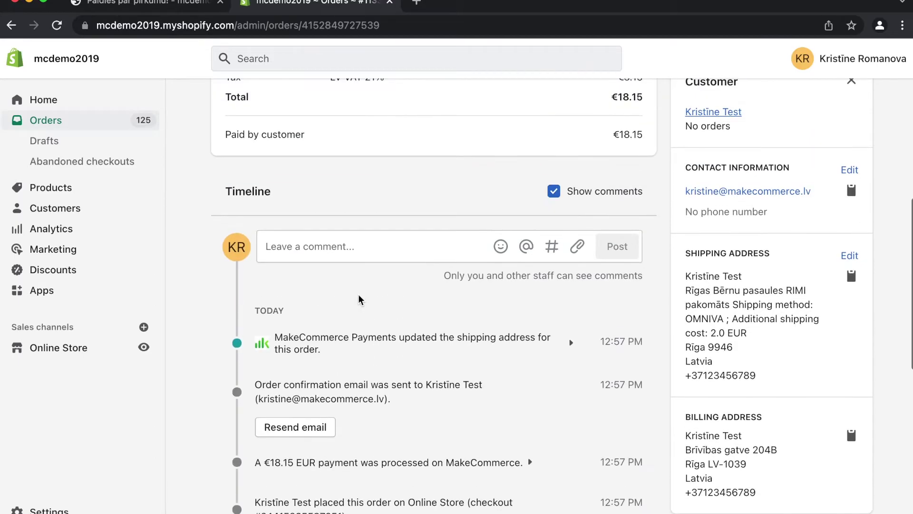
scroll(360, 311, "up", 5)
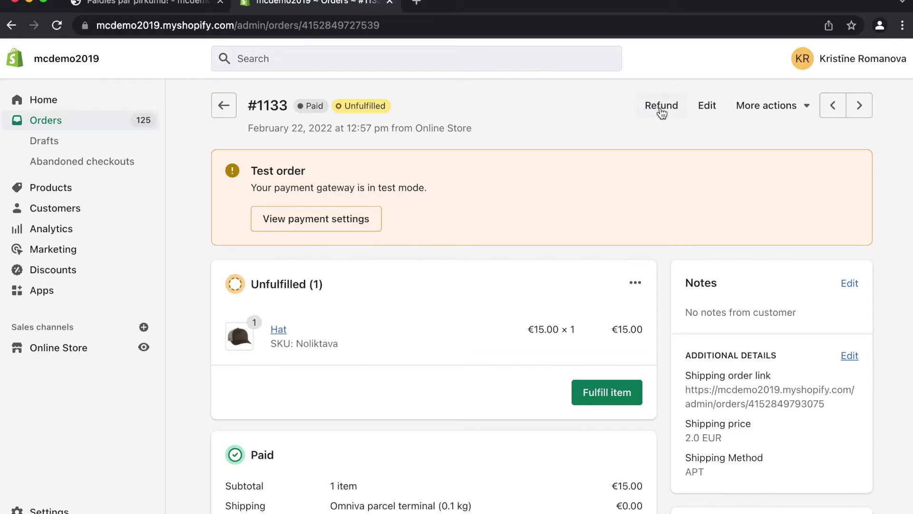
Refund 15 of order #1133 through Make Commerce with reason 'brāķis'
left_click(661, 110)
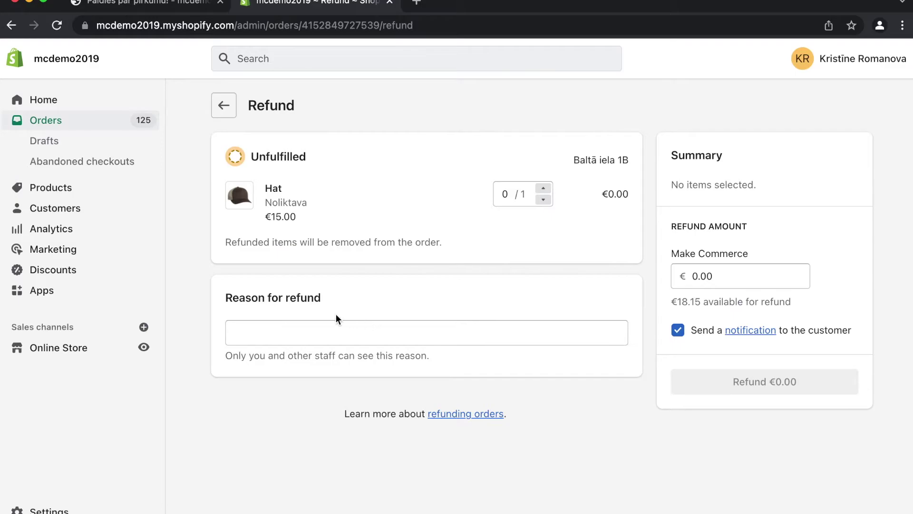
left_click(265, 333)
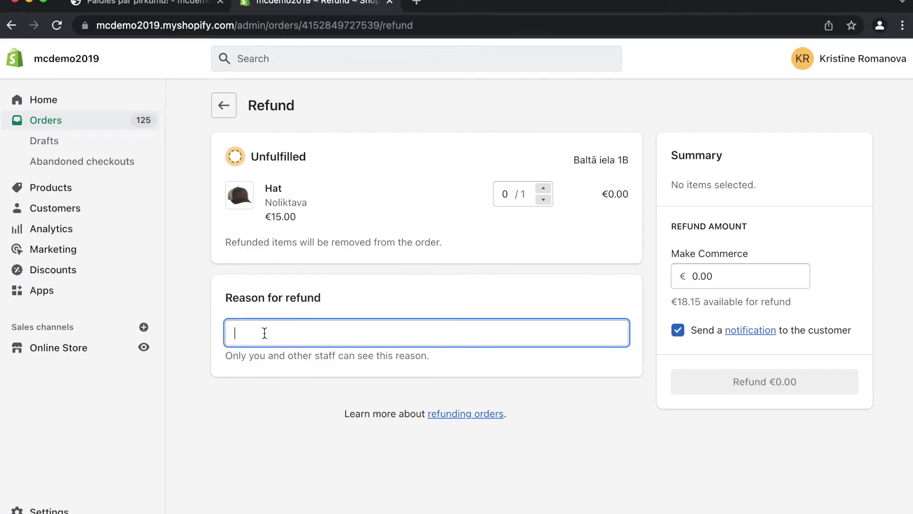
type("brāķis")
left_click(727, 277)
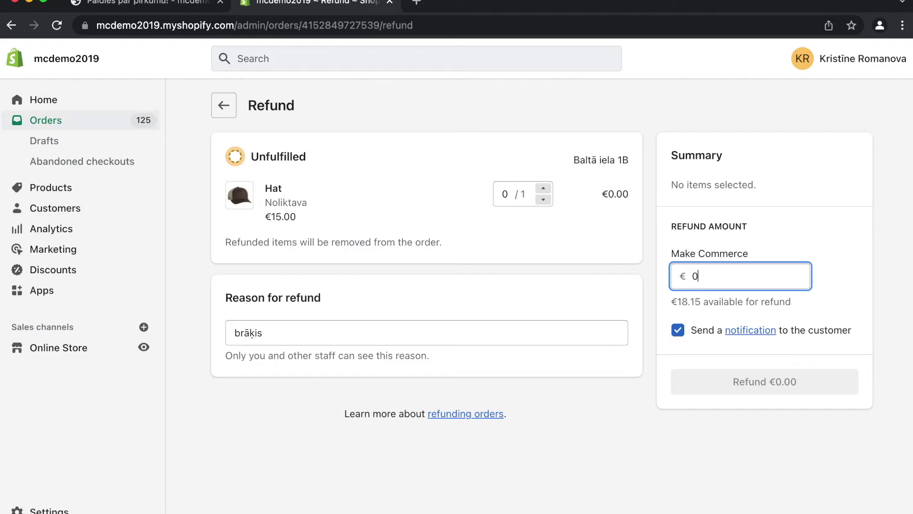
type("15")
left_click(751, 382)
left_click(767, 384)
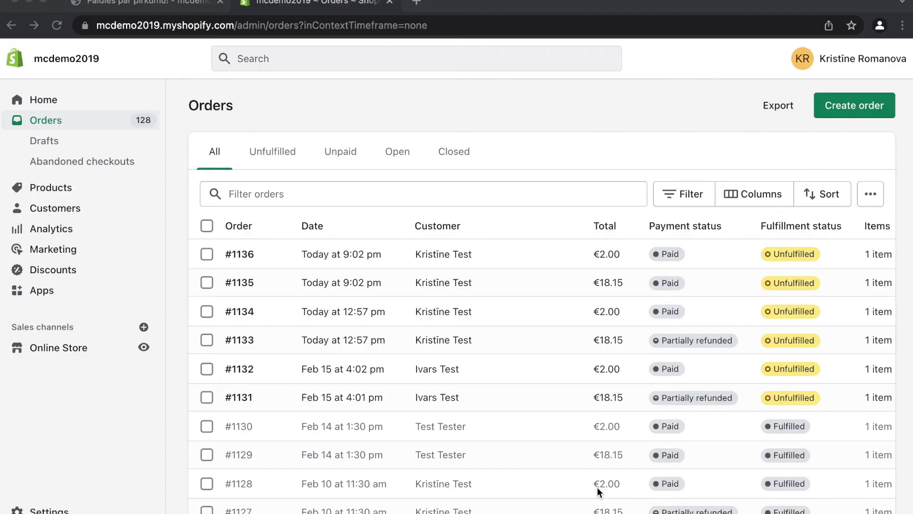
Go to Apps and launch MakeCommerce Payments from the installed apps
left_click(43, 291)
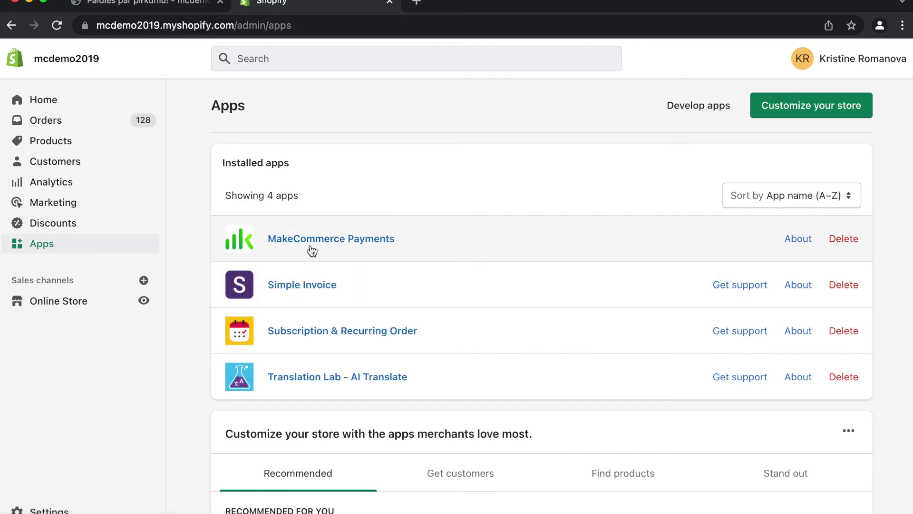
left_click(307, 240)
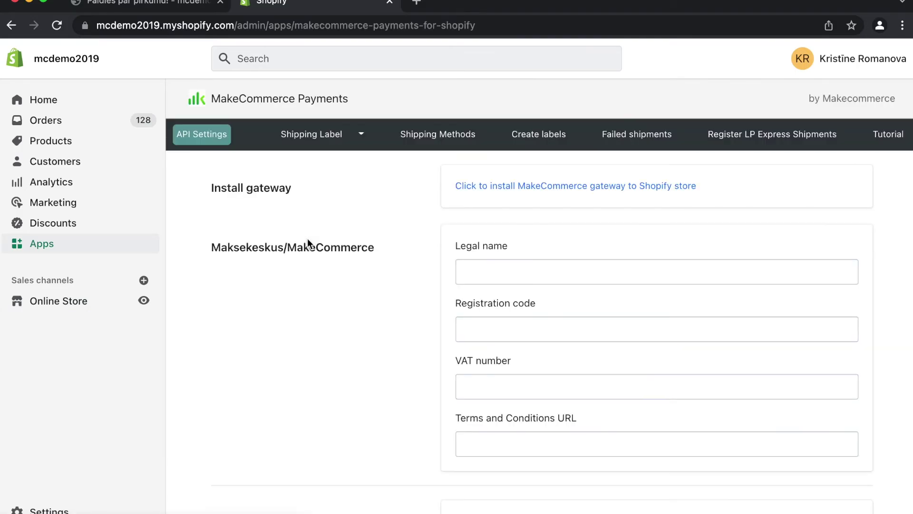
Generate a PDF label for the February 22 Omniva shipment and open it
left_click(536, 137)
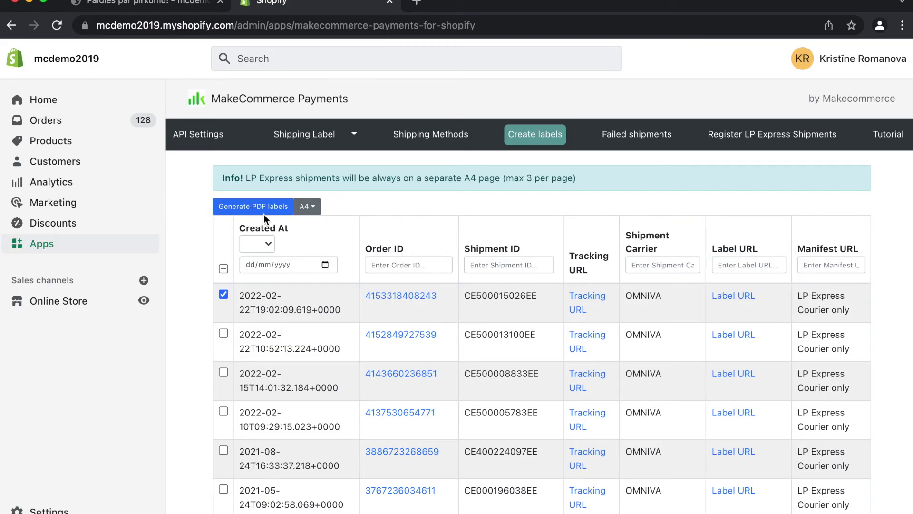
left_click(238, 214)
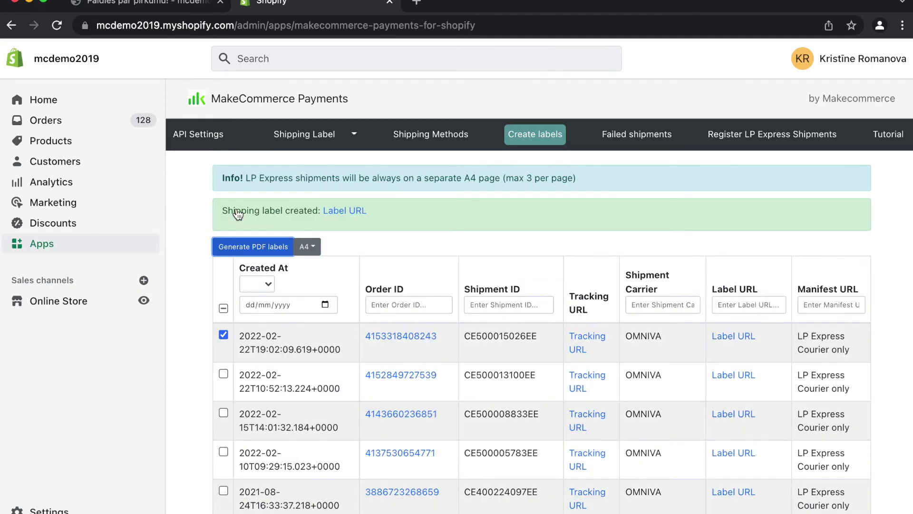
left_click(334, 214)
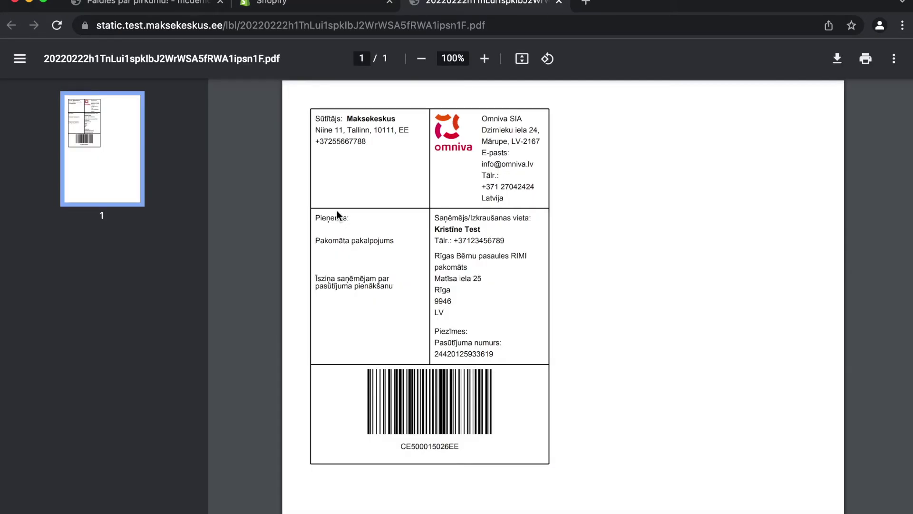